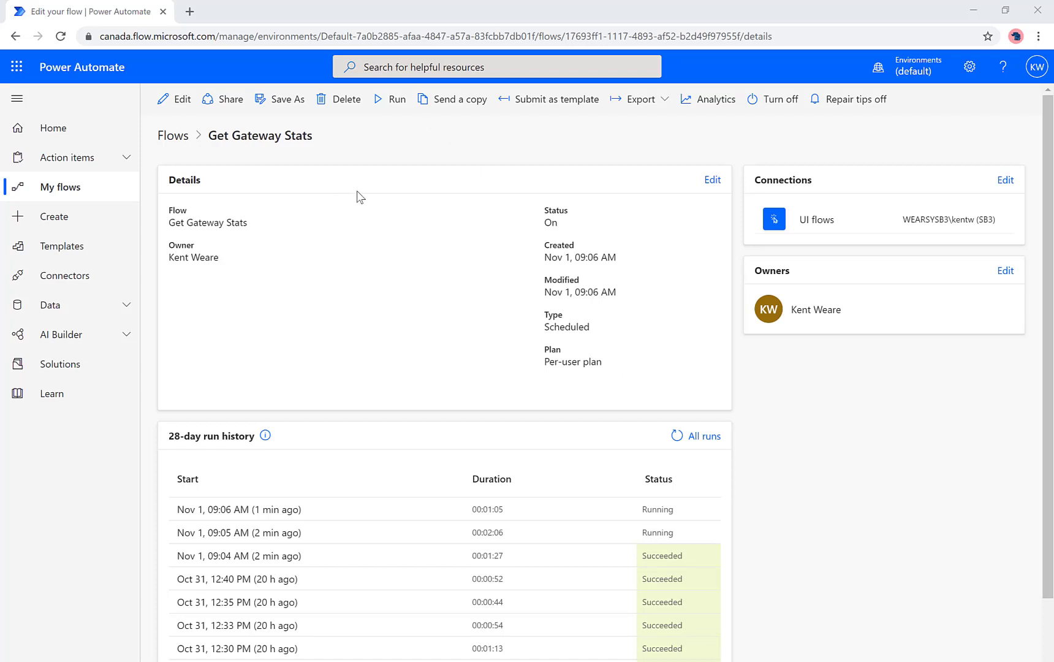
Refresh the Get Gateway Stats run history, inspect its desktop flow action in the editor, then return to details
left_click(678, 436)
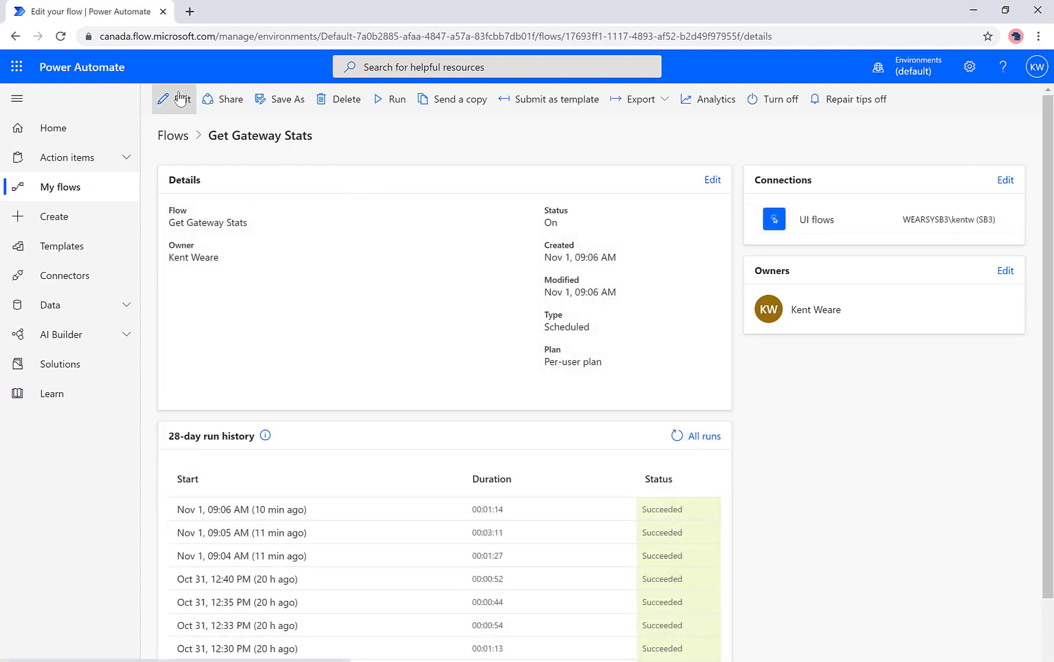
left_click(180, 100)
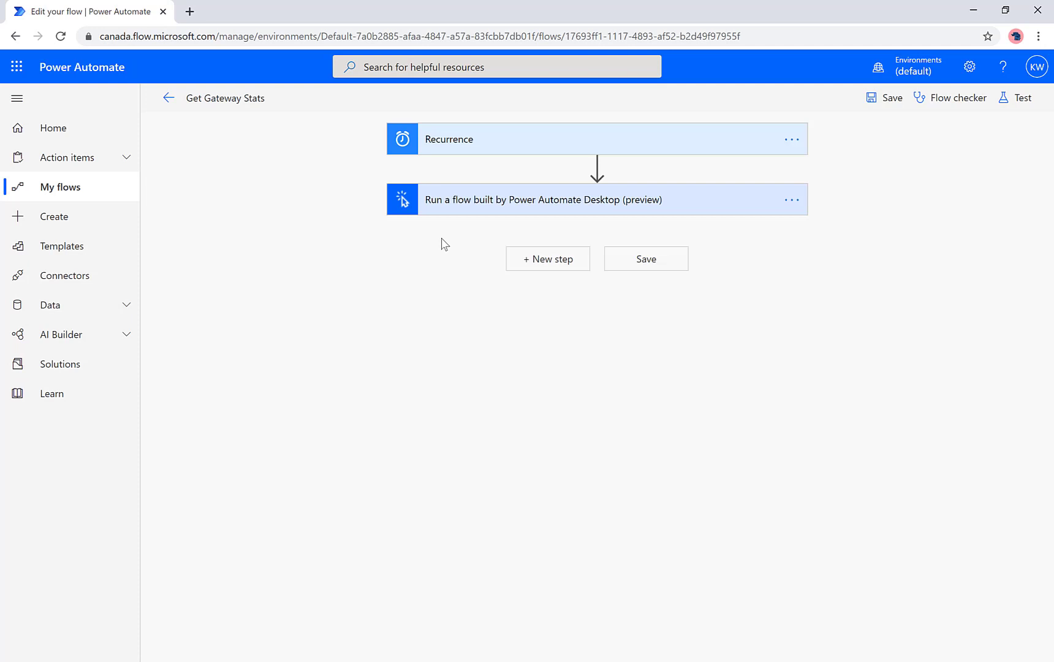
left_click(449, 207)
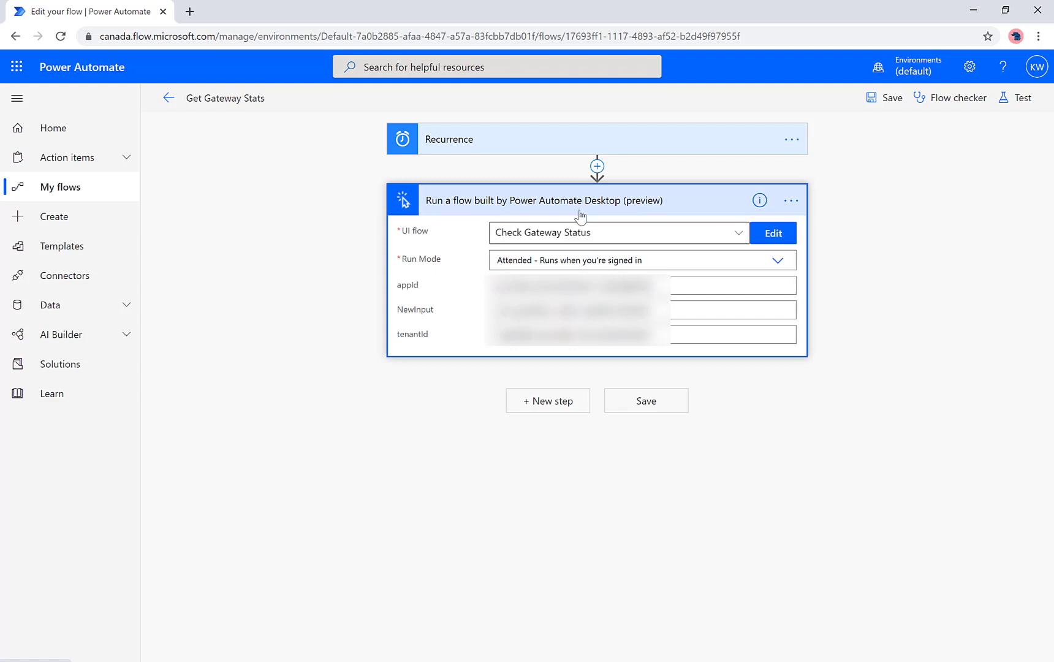
left_click(531, 208)
left_click(169, 98)
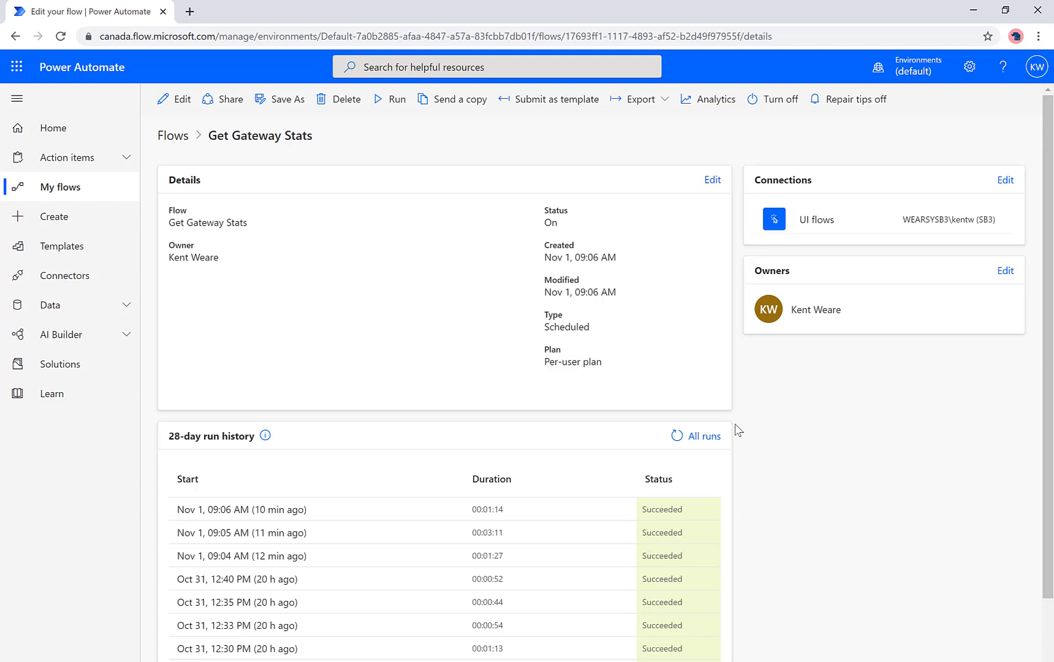
Open the Nov 1 09:06 AM run history and bring up the Check Gateway Status desktop flow designer
left_click(269, 510)
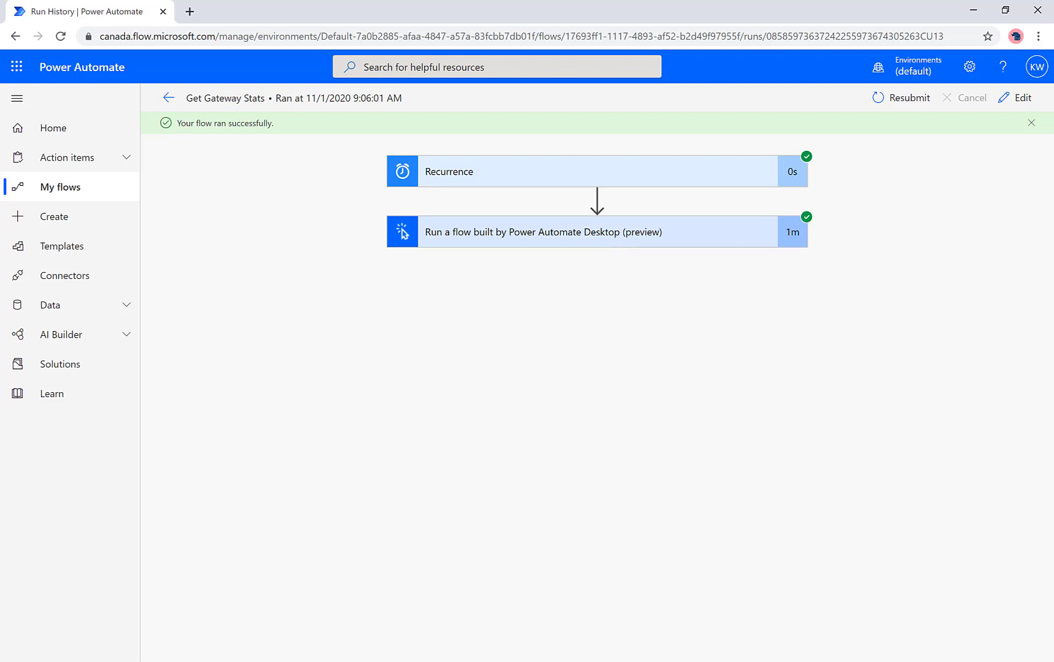
mouse_move(390, 660)
left_click(400, 633)
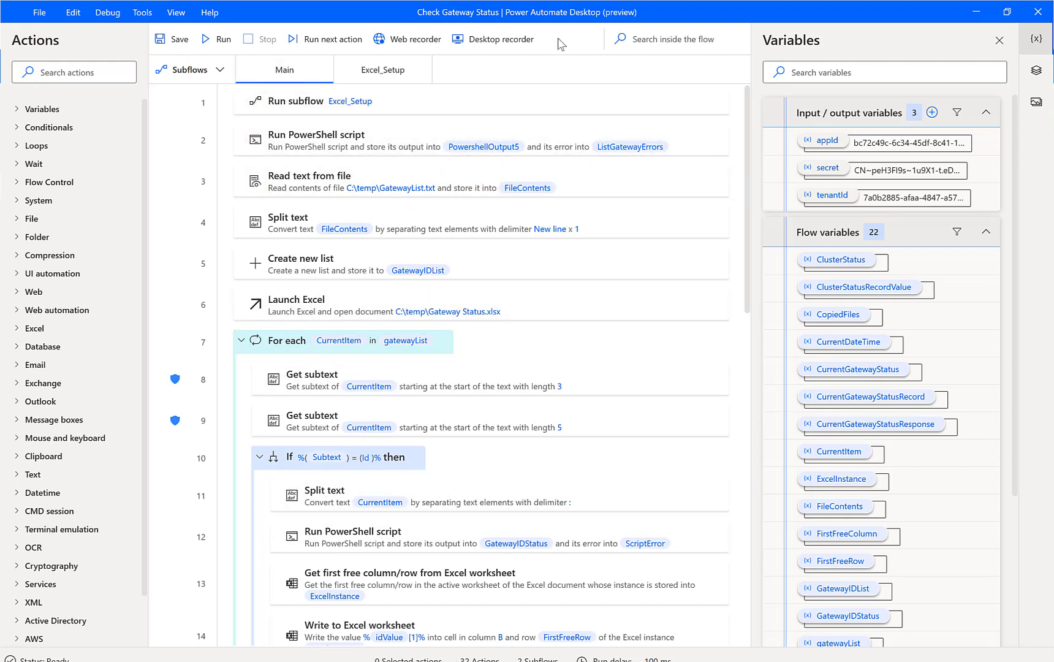
View the Excel_Setup subflow and the Main flow, then minimise the designer and console windows
left_click(187, 74)
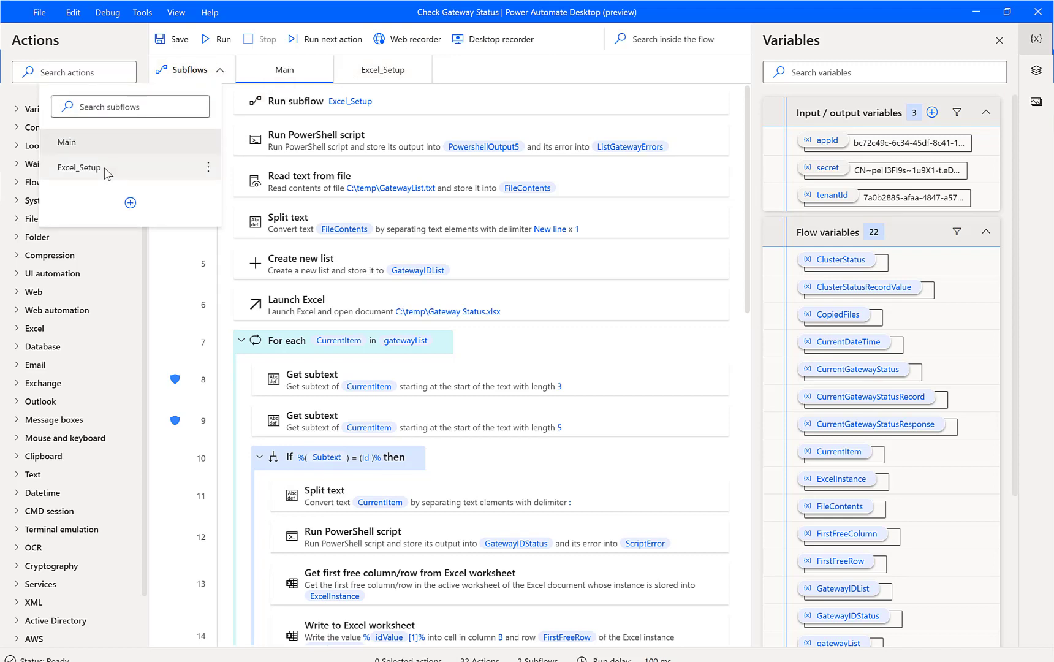
left_click(386, 72)
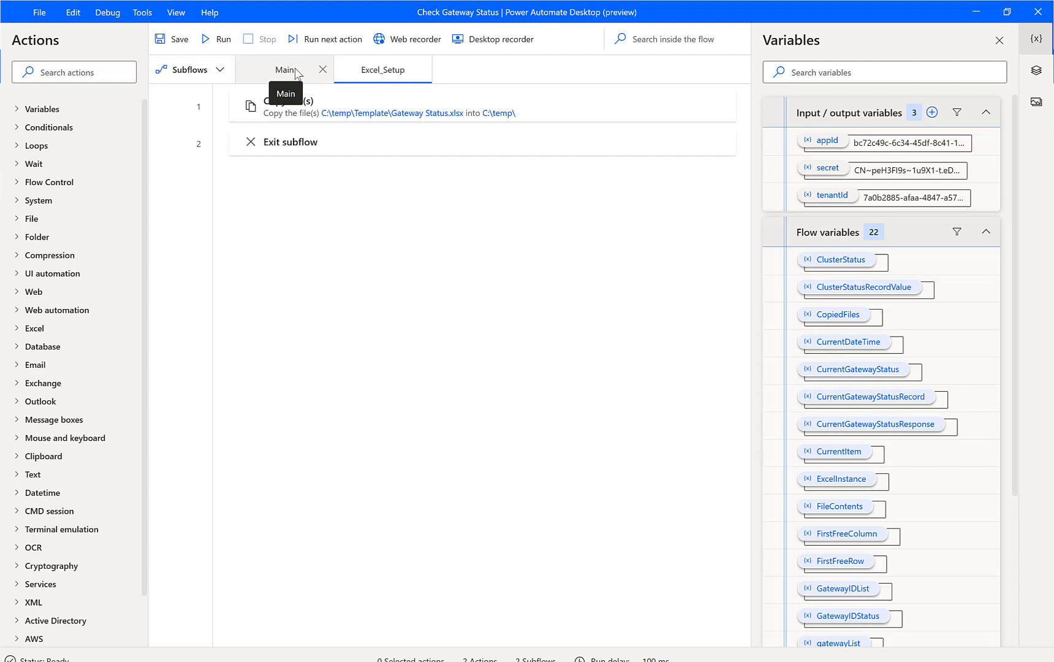
left_click(297, 72)
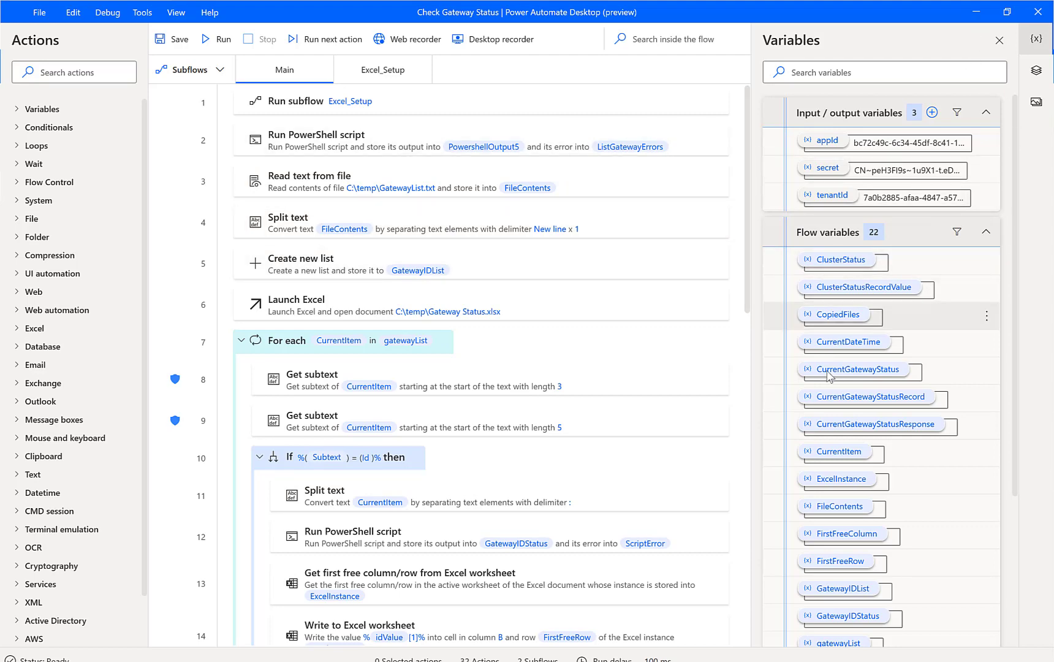
left_click(976, 12)
left_click(976, 12)
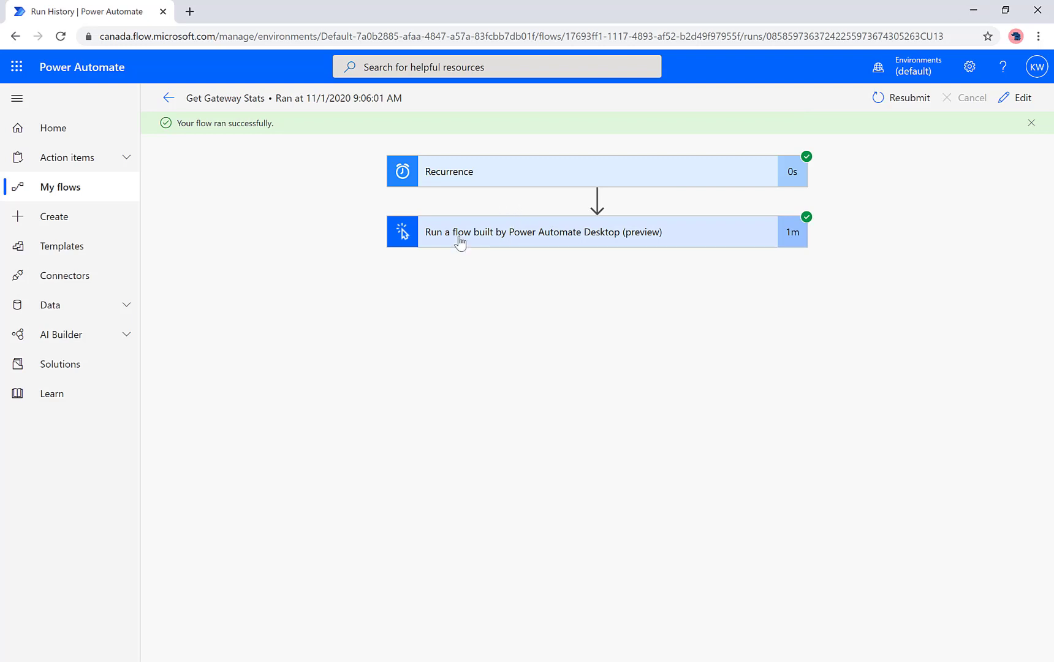
Scroll down the run page to the Run a flow built by Power Automate Desktop card
scroll(259, 273, "down", 2)
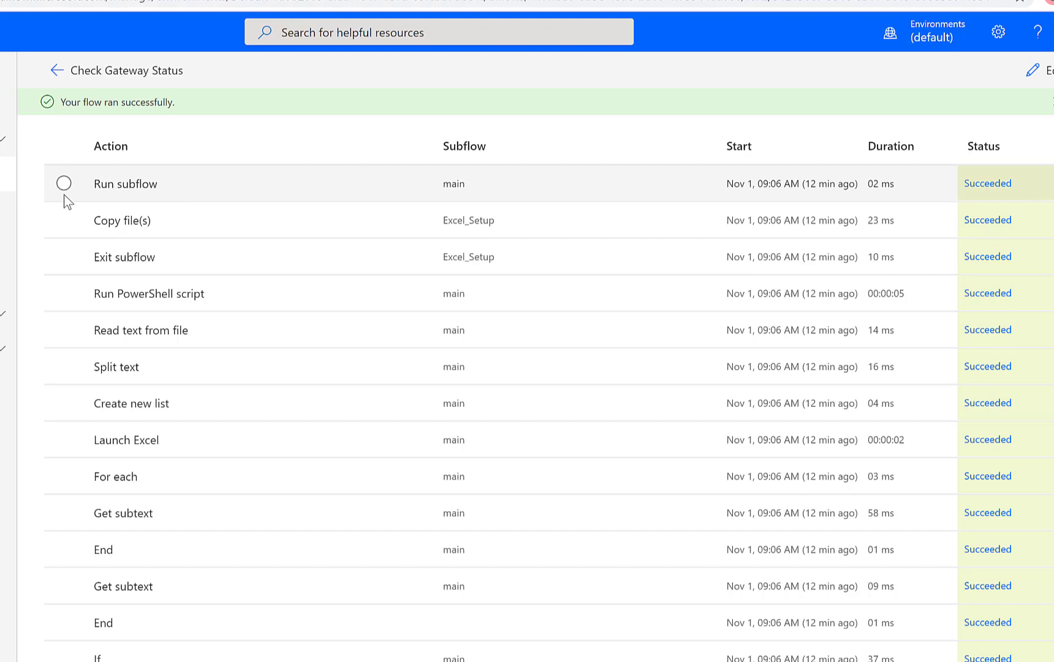
Review the Copy file(s) step's input source path and destination folder, then its outputs
left_click(65, 220)
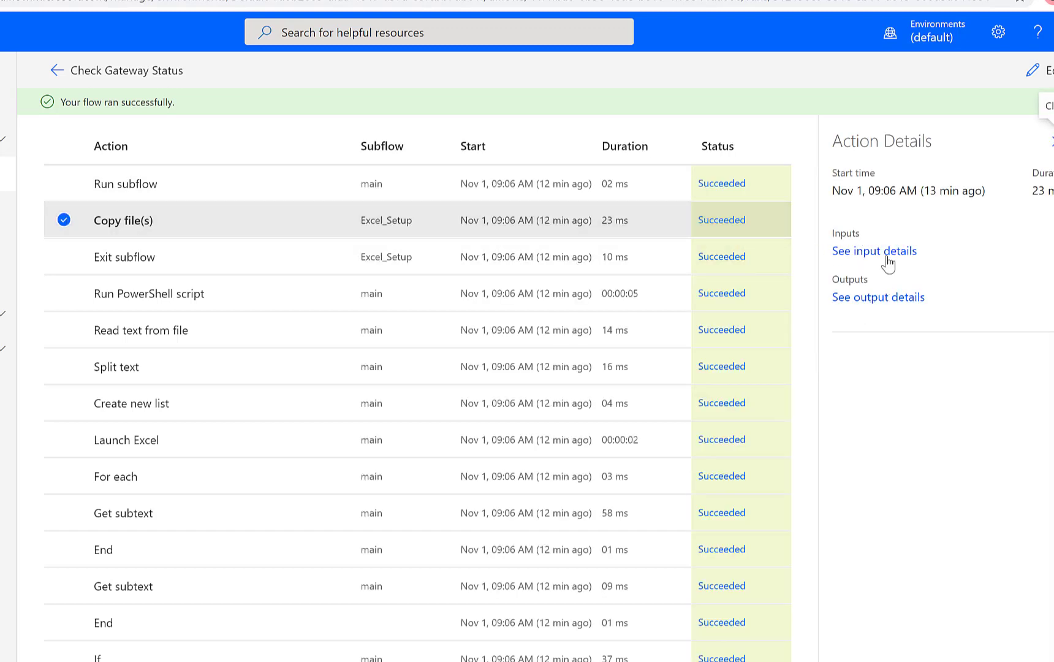
left_click(886, 256)
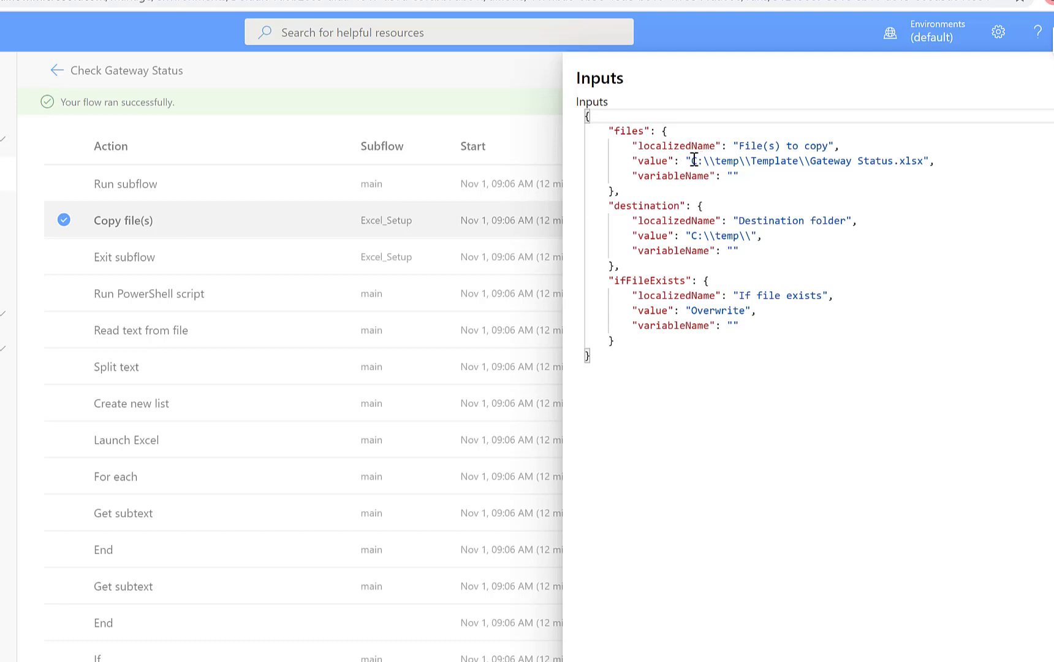
left_click_drag(693, 161, 935, 164)
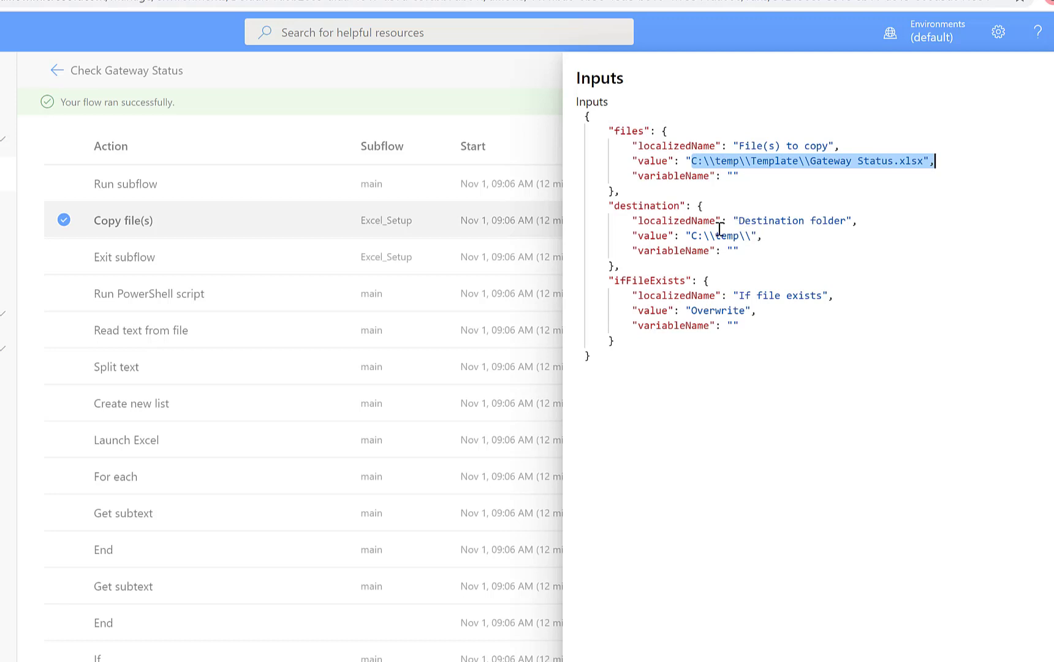
left_click(692, 235)
left_click_drag(692, 235, 752, 236)
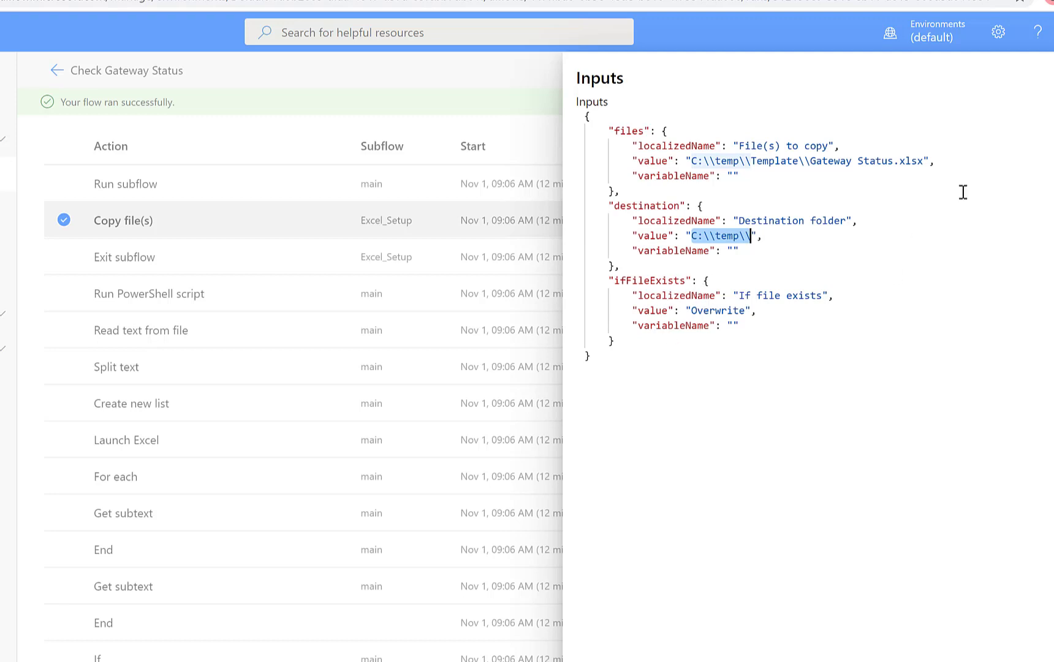
key("Escape")
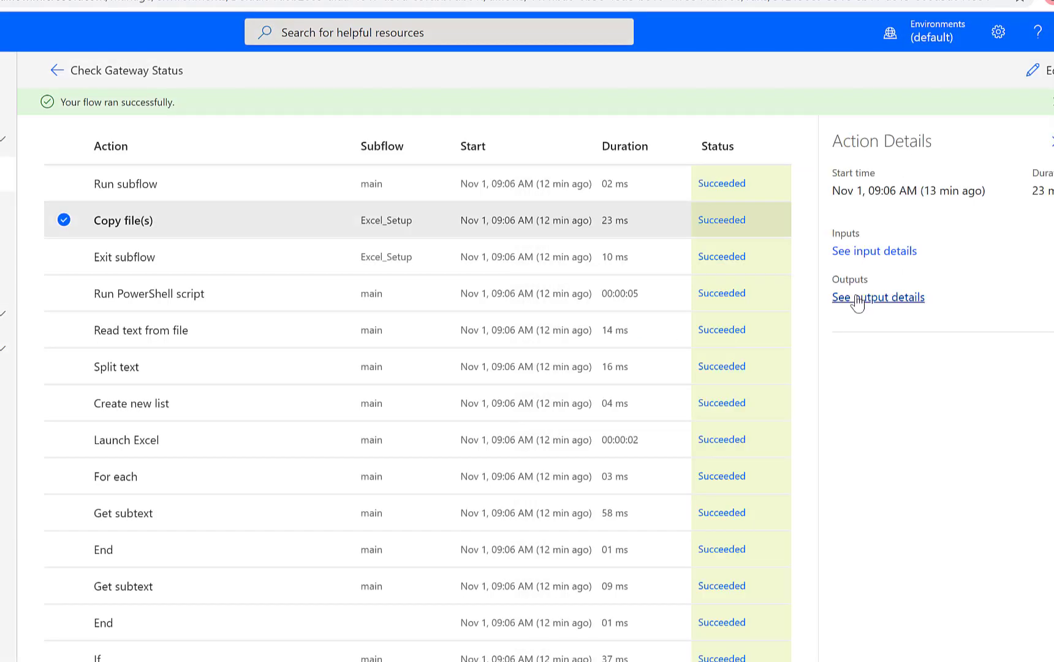
left_click(858, 307)
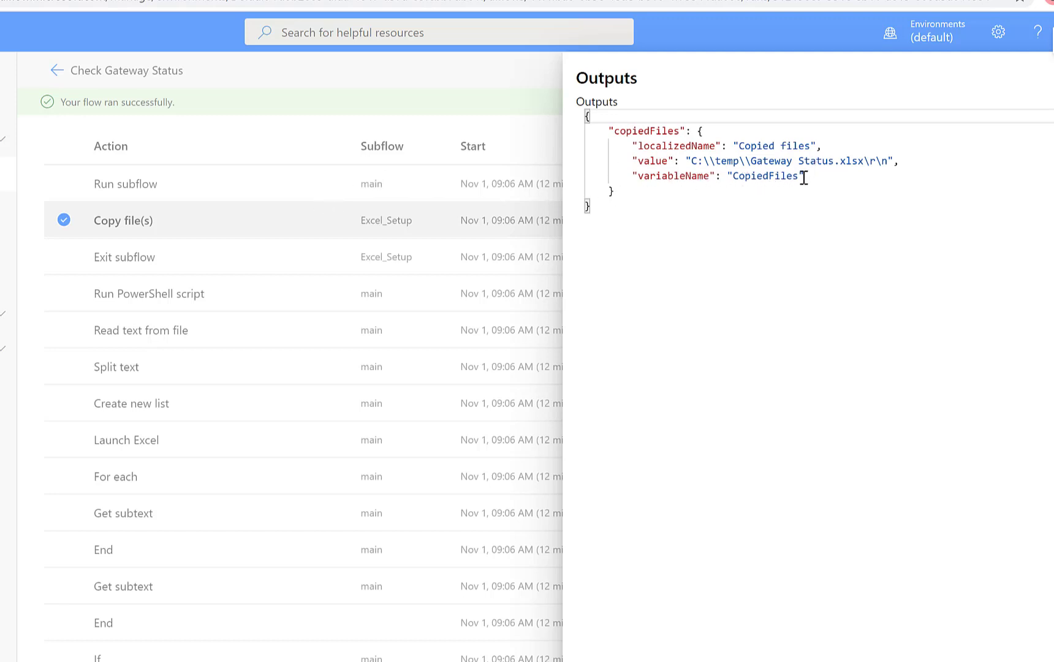
left_click(532, 209)
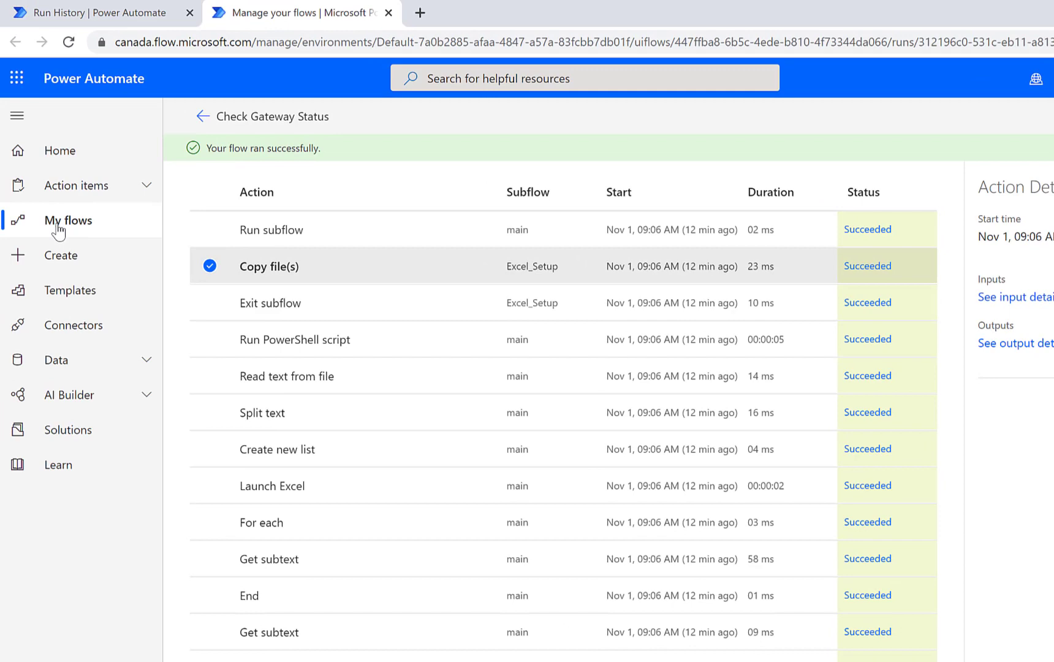
Open the Nov 1 09:06 AM Check Gateway Status run log from My flows > UI flows
left_click(58, 229)
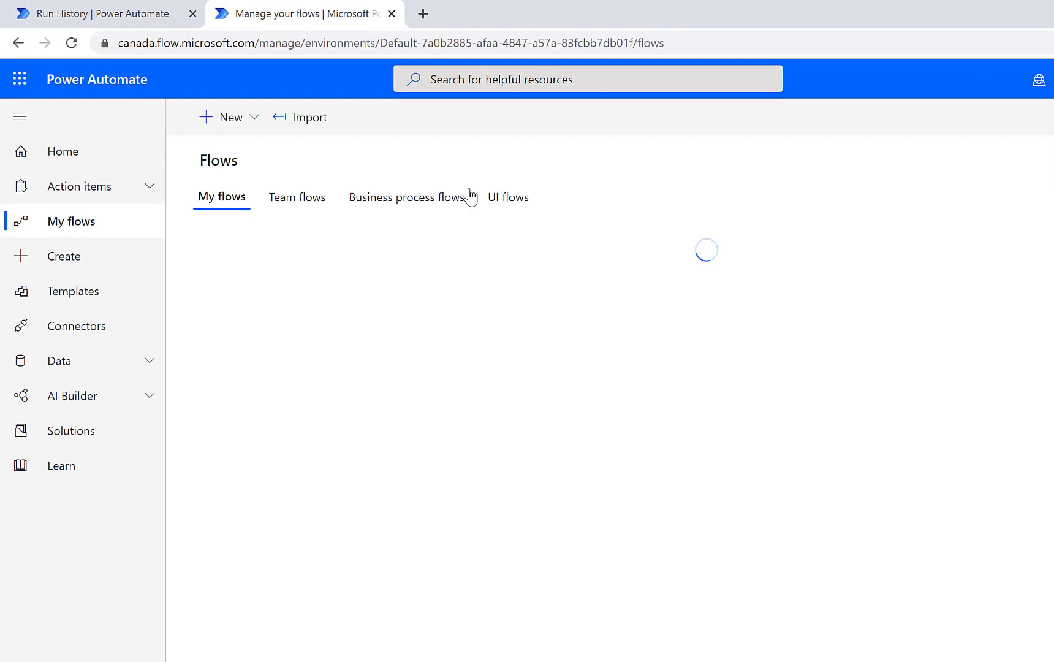
left_click(507, 205)
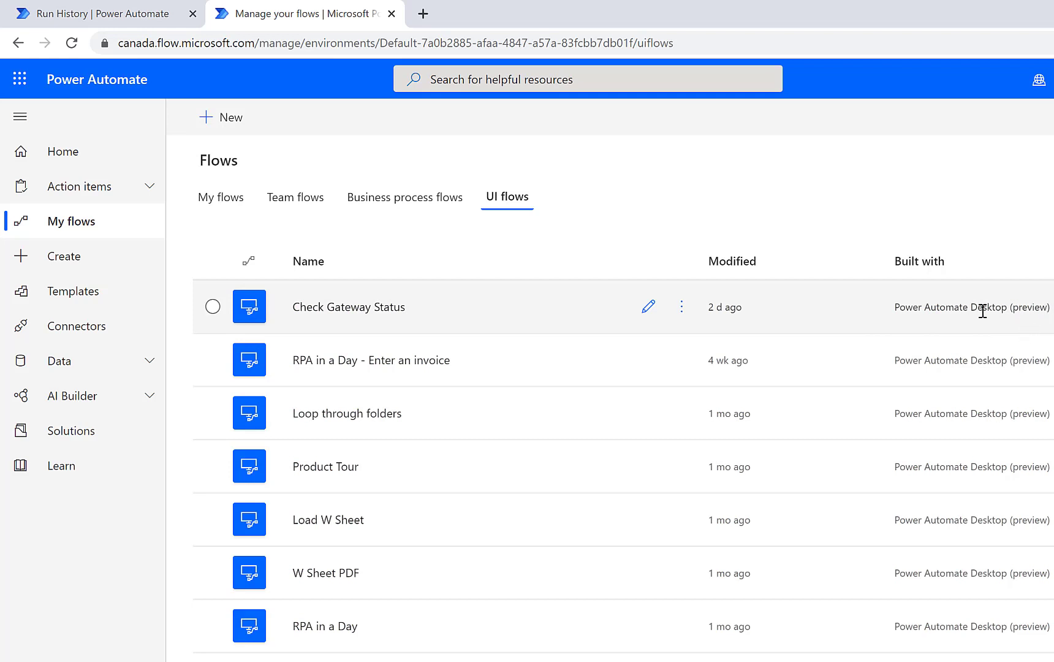
left_click(343, 308)
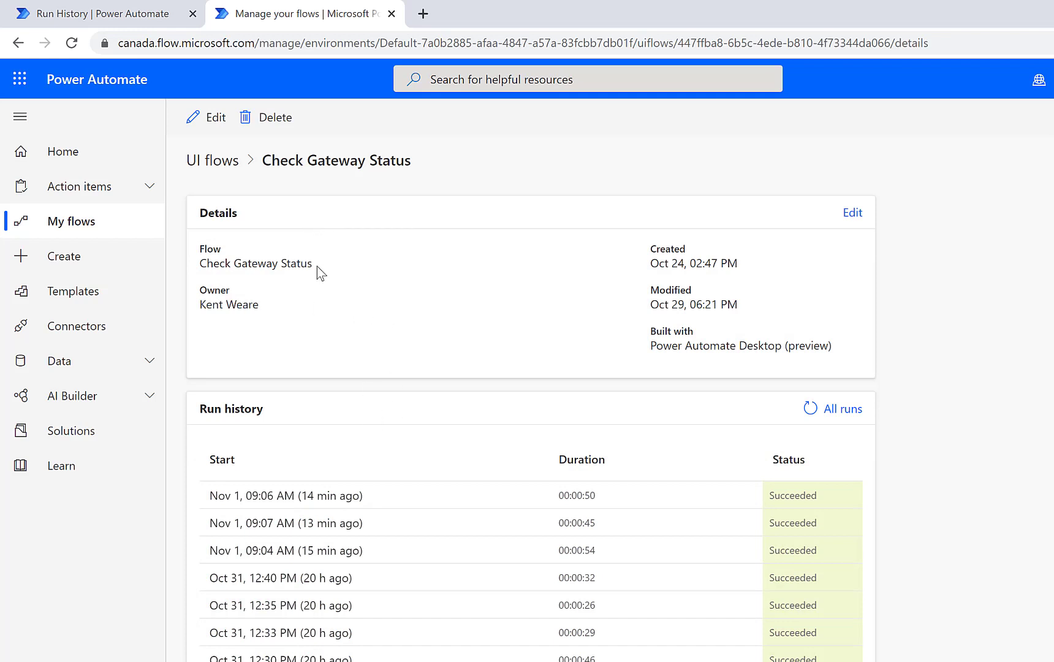
left_click(314, 498)
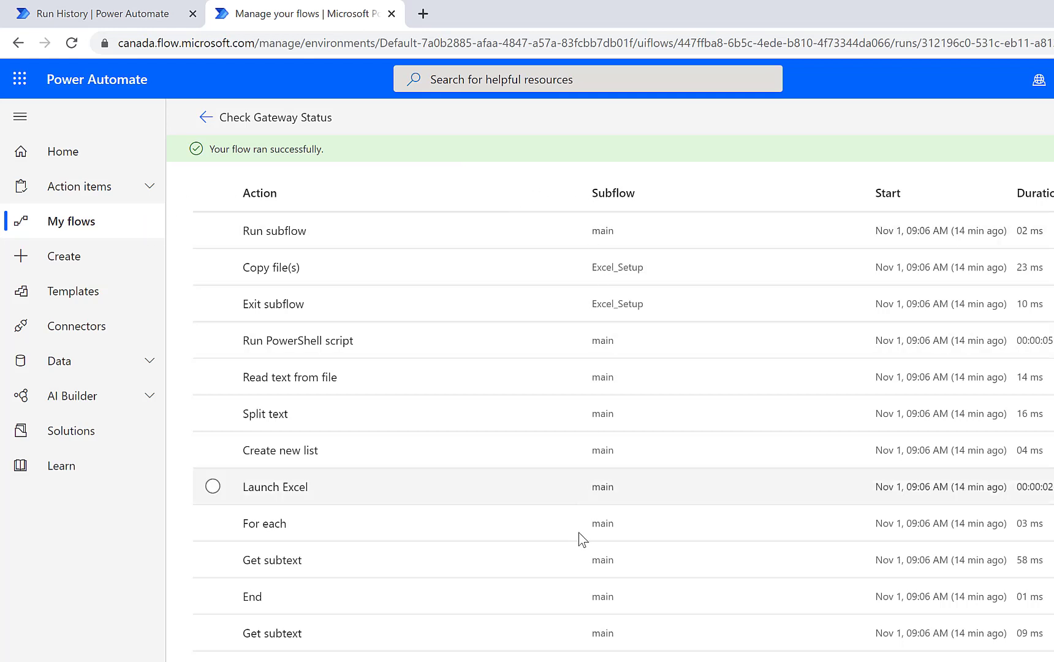
Inspect the Run subflow and Copy file(s) step details, then expand the Data pages to reach Gateways
left_click(214, 232)
left_click(213, 268)
left_click(213, 233)
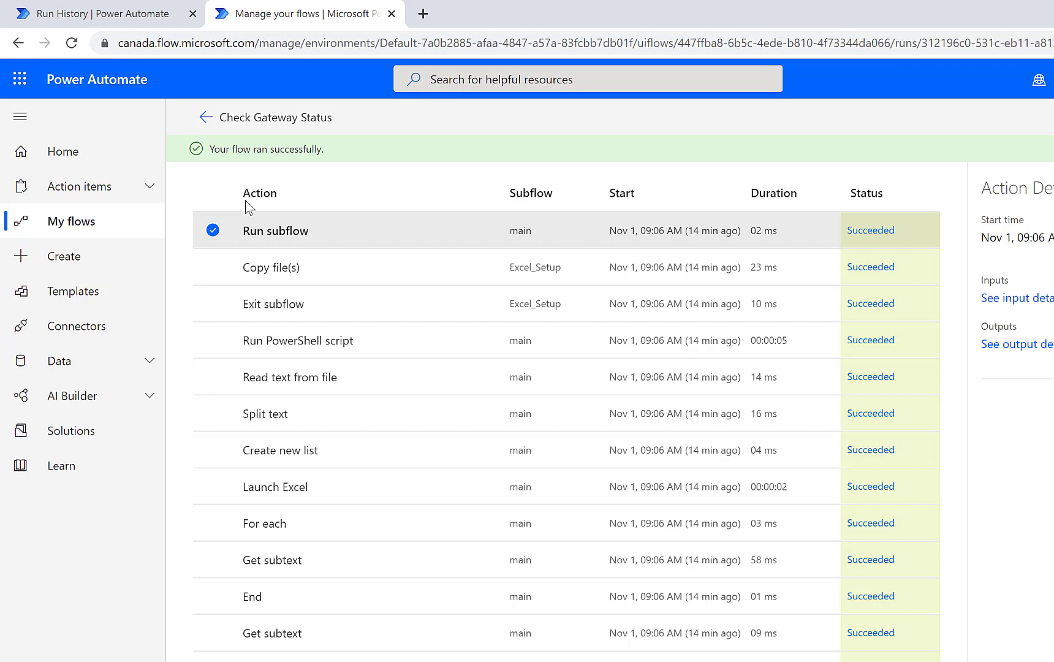
left_click(149, 370)
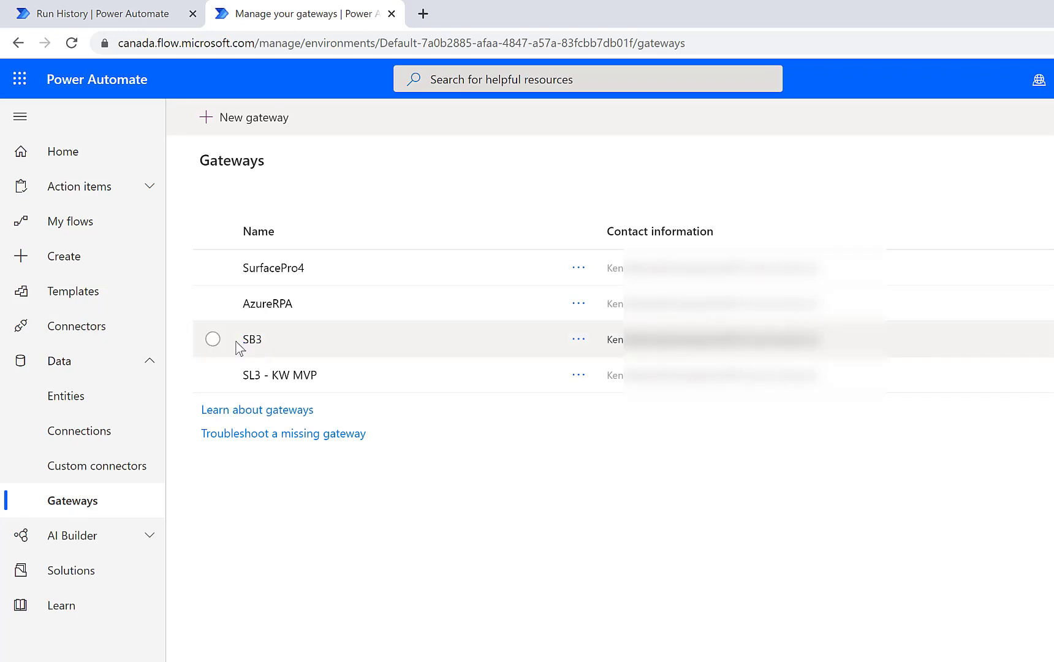
Open the SB3 gateway's details page from the Gateways list
left_click(252, 340)
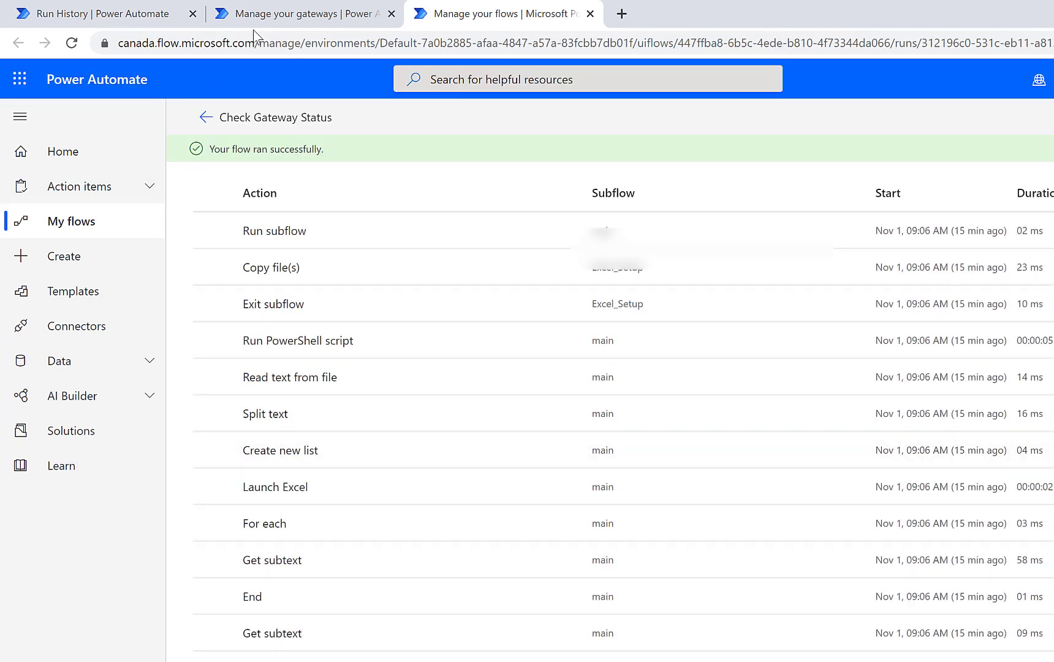
Return to the Manage your gateways tab listing SB3's Check Gateway Status runs
left_click(317, 18)
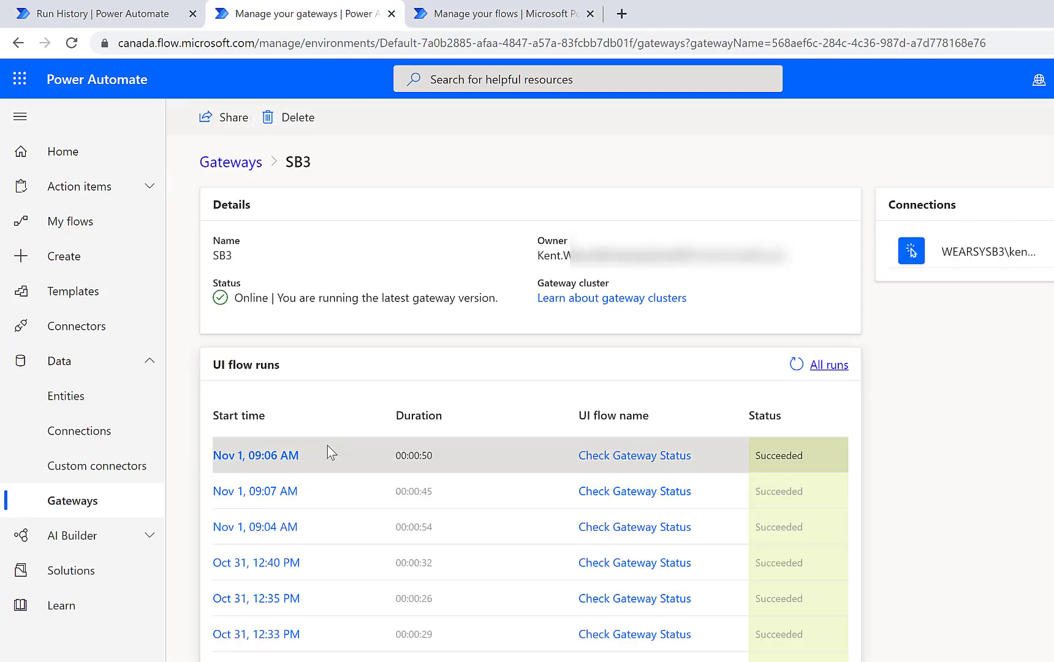